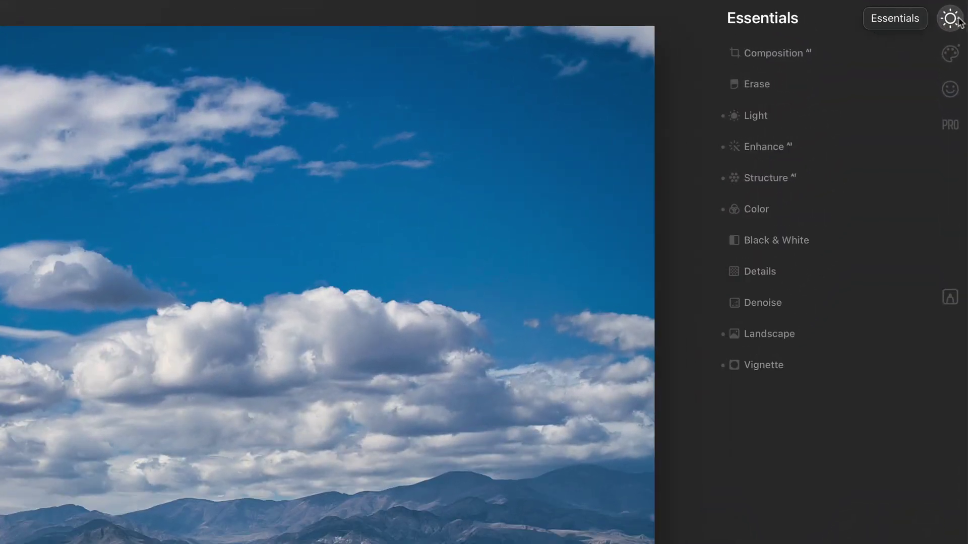
# Step: Expand Light and Blacks & Whites, then sample a white cloud for Custom white balance (Temperature 5062, Tint 2)
pyautogui.click(804, 115)
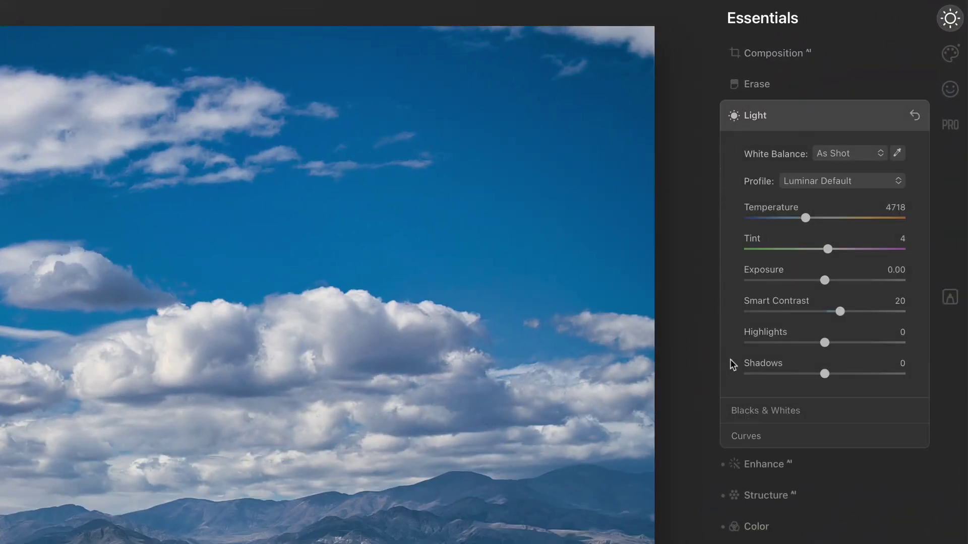
pyautogui.click(815, 417)
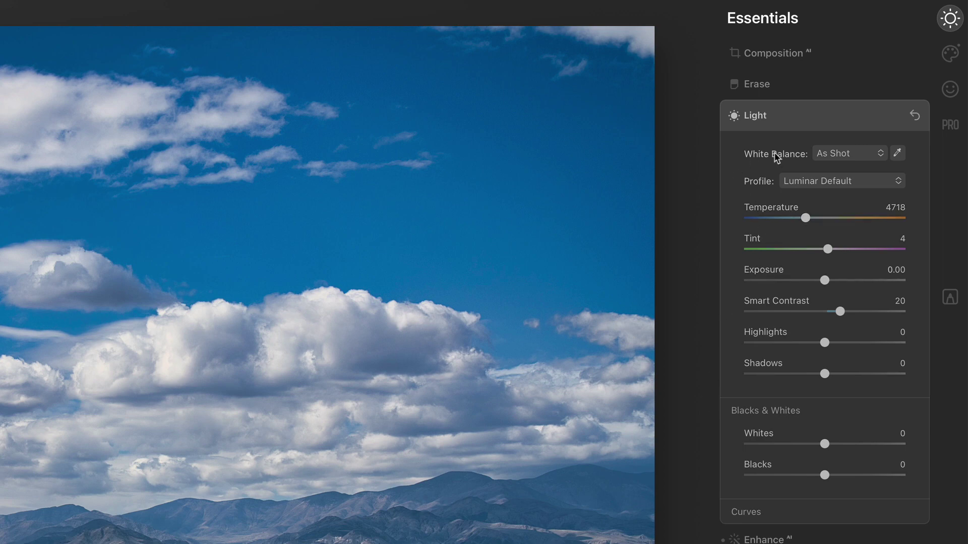
pyautogui.click(839, 158)
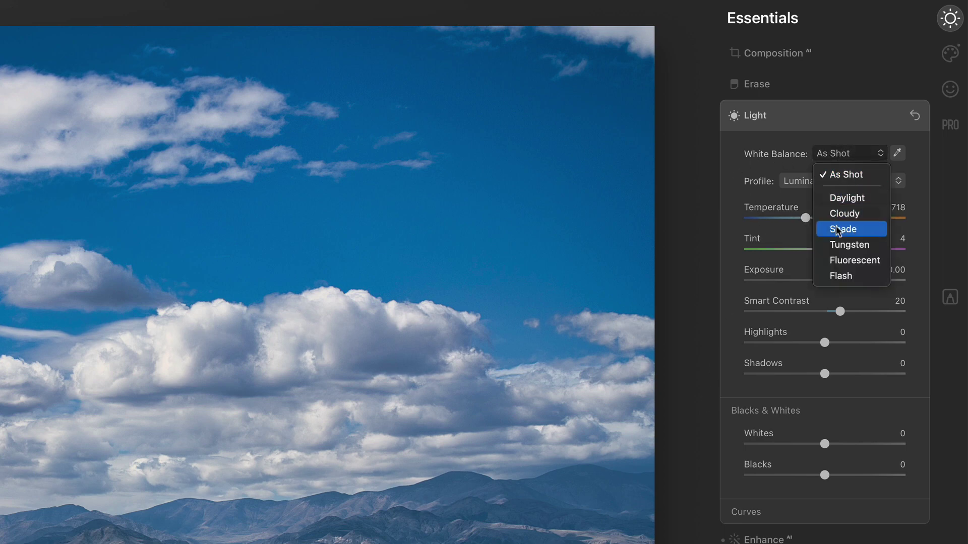
pyautogui.click(850, 175)
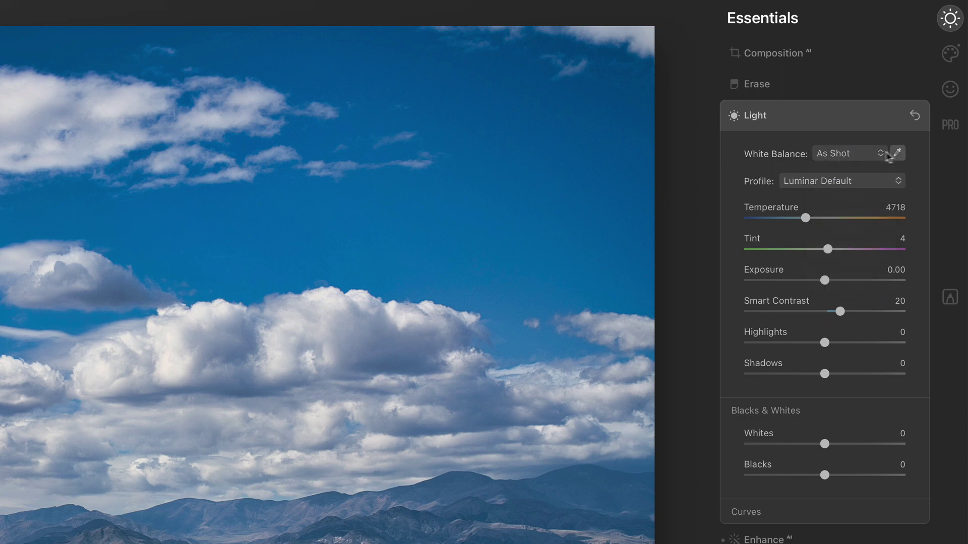
pyautogui.click(899, 155)
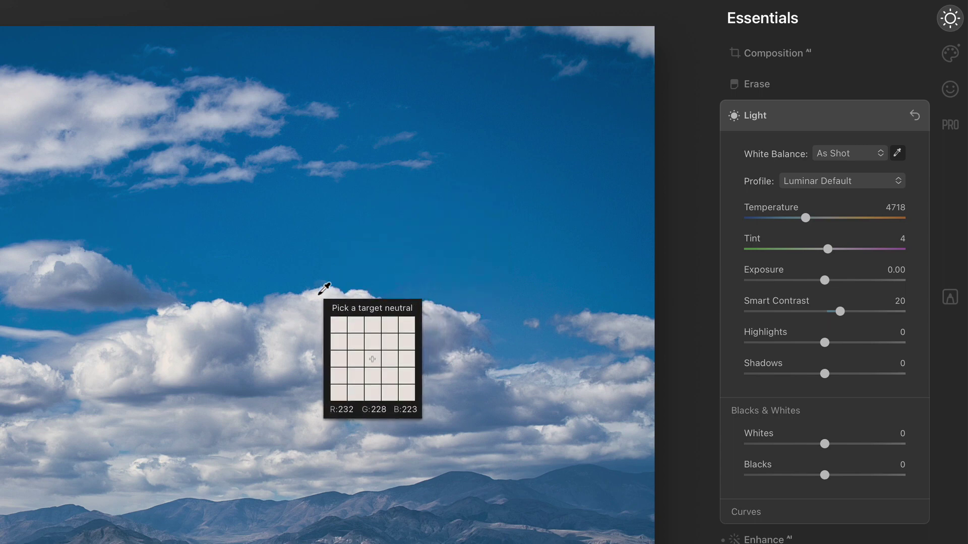
pyautogui.click(320, 293)
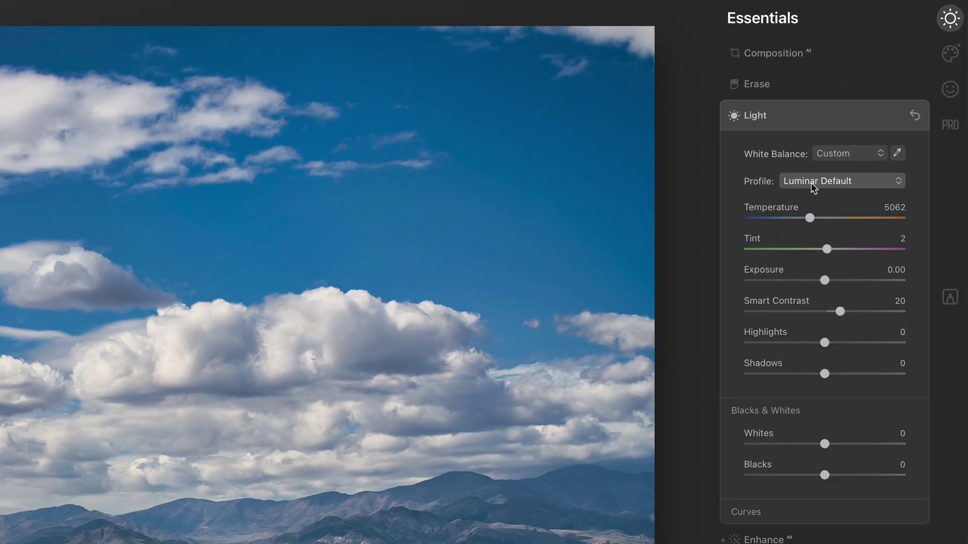
pyautogui.click(864, 146)
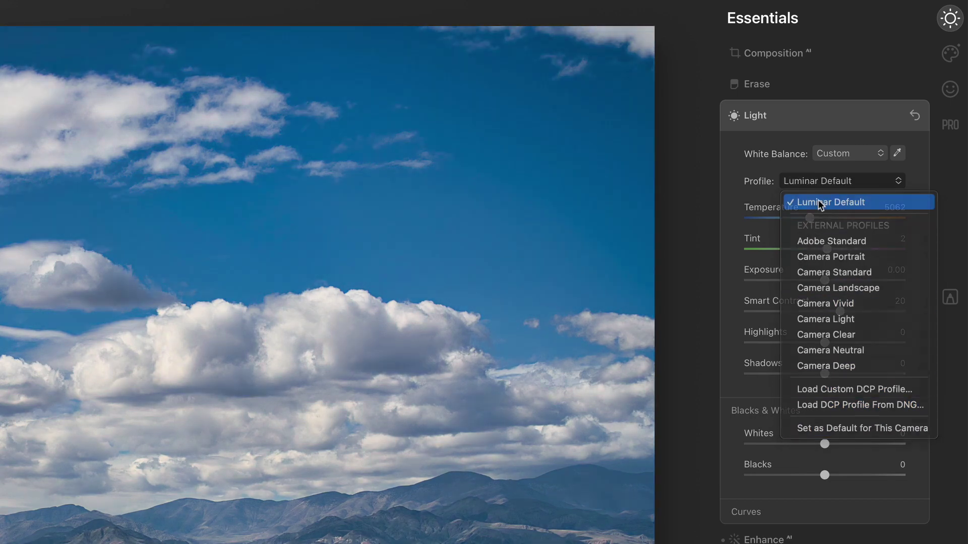
pyautogui.click(819, 204)
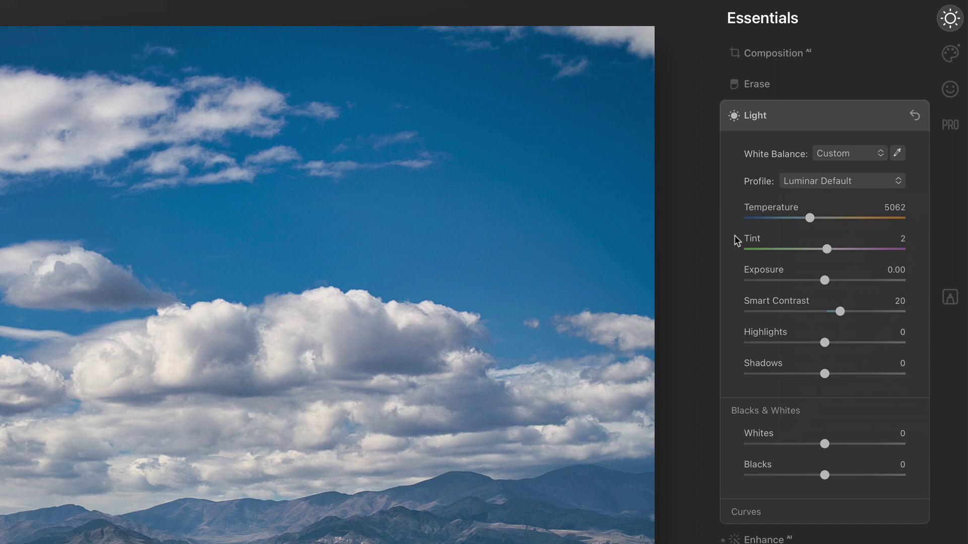
# Step: Try Temperature, Tint and Exposure changes, reset Exposure to 0.00, and raise Smart Contrast to 33
pyautogui.moveTo(811, 222)
pyautogui.mouseDown()
pyautogui.moveTo(825, 222)
pyautogui.moveTo(816, 221)
pyautogui.mouseUp()
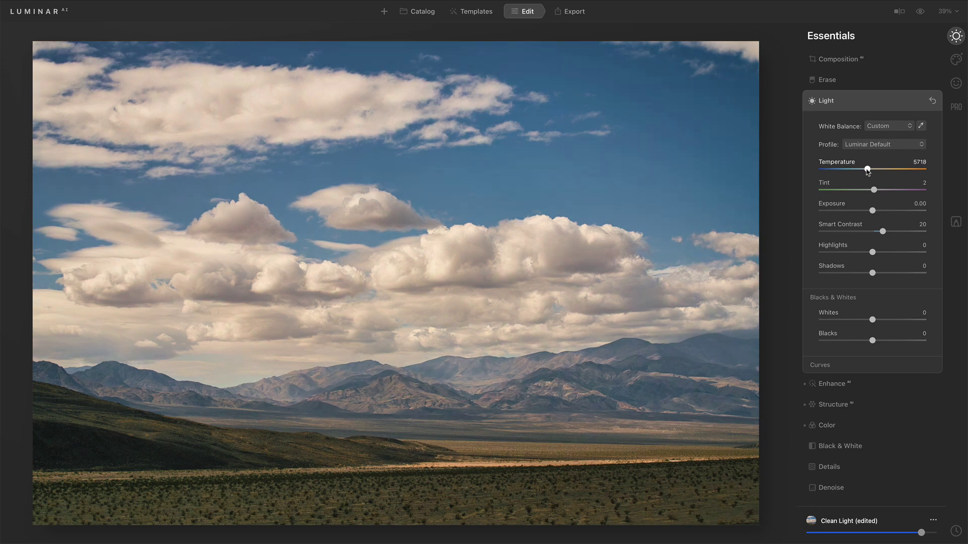
pyautogui.moveTo(866, 170); pyautogui.dragTo(861, 170)
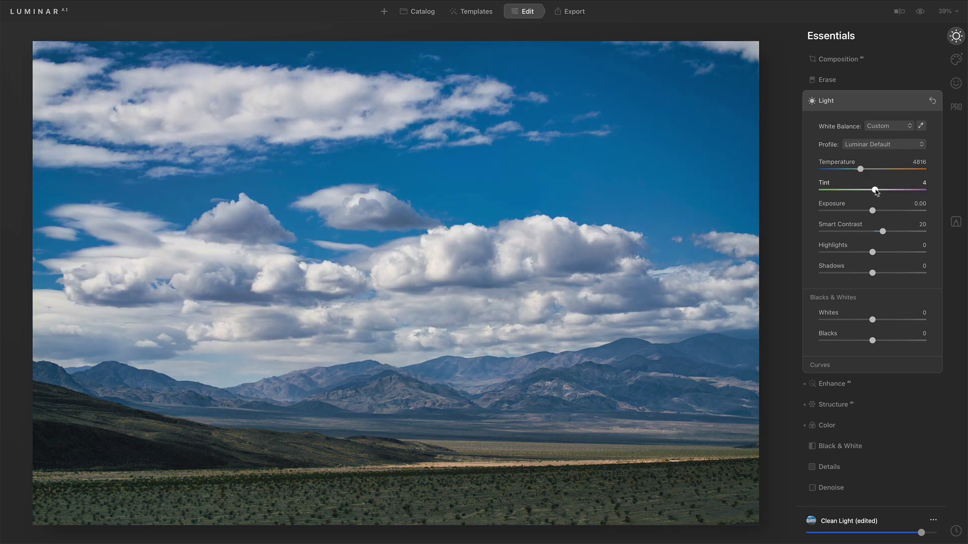
pyautogui.moveTo(880, 190); pyautogui.dragTo(871, 190)
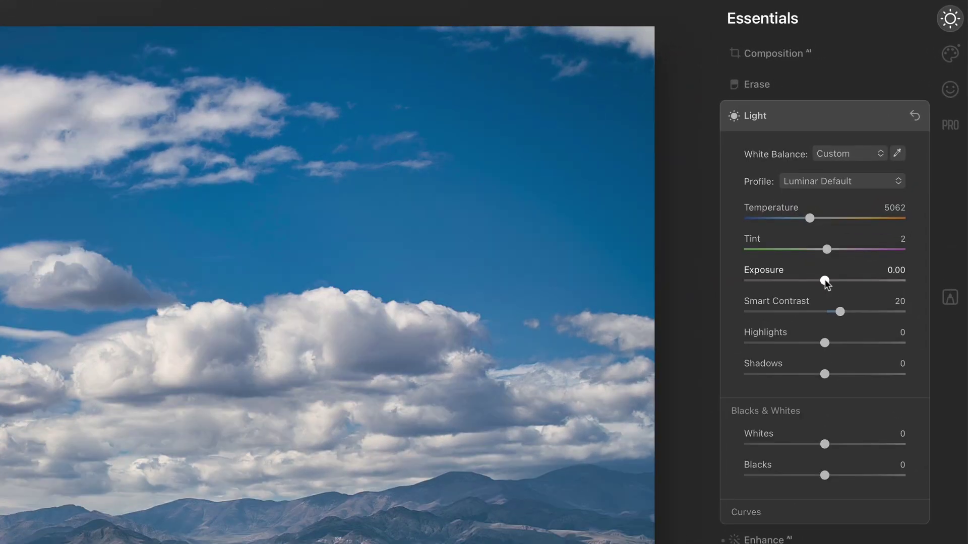
pyautogui.moveTo(826, 284)
pyautogui.mouseDown()
pyautogui.moveTo(840, 278)
pyautogui.moveTo(809, 281)
pyautogui.mouseUp()
pyautogui.doubleClick(775, 272)
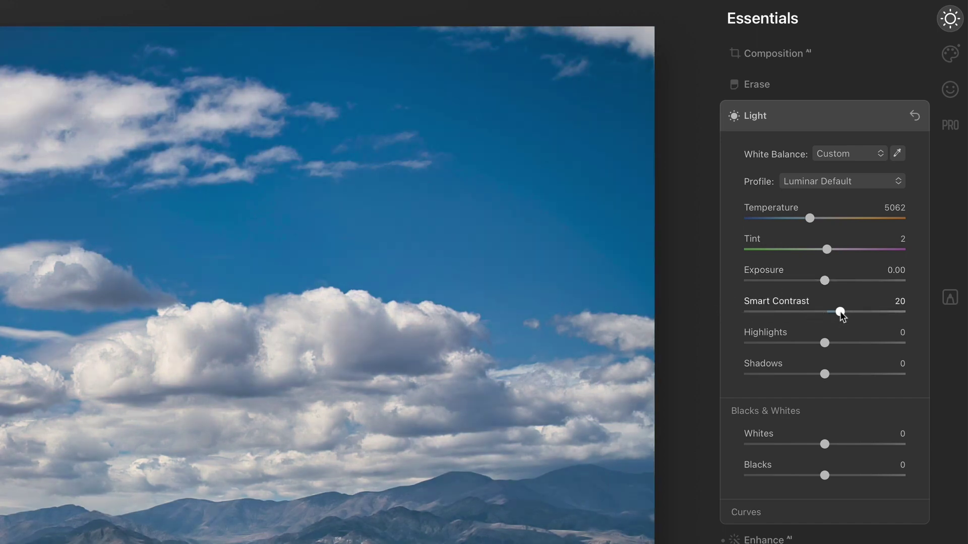
pyautogui.moveTo(842, 316); pyautogui.dragTo(851, 317)
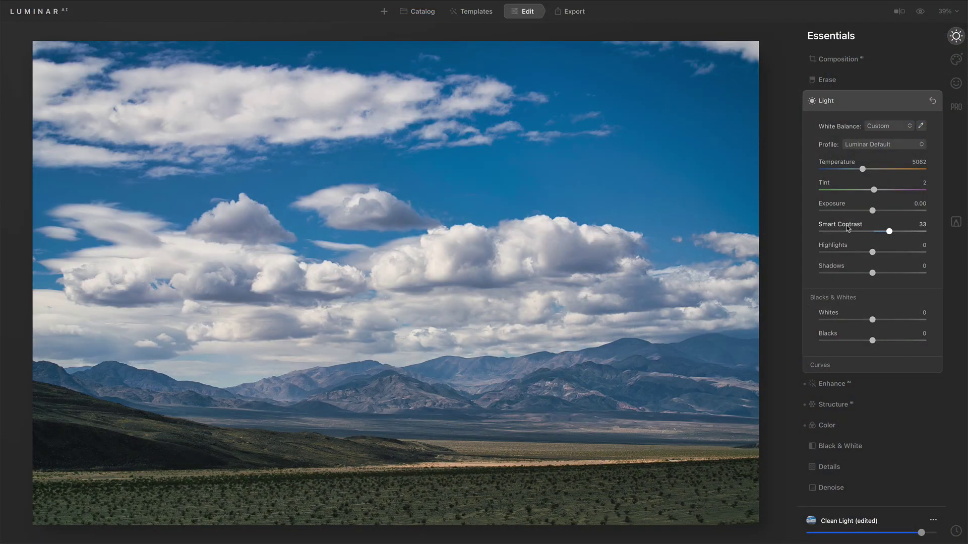
# Step: Reset Smart Contrast and set it to 23
pyautogui.doubleClick(847, 228)
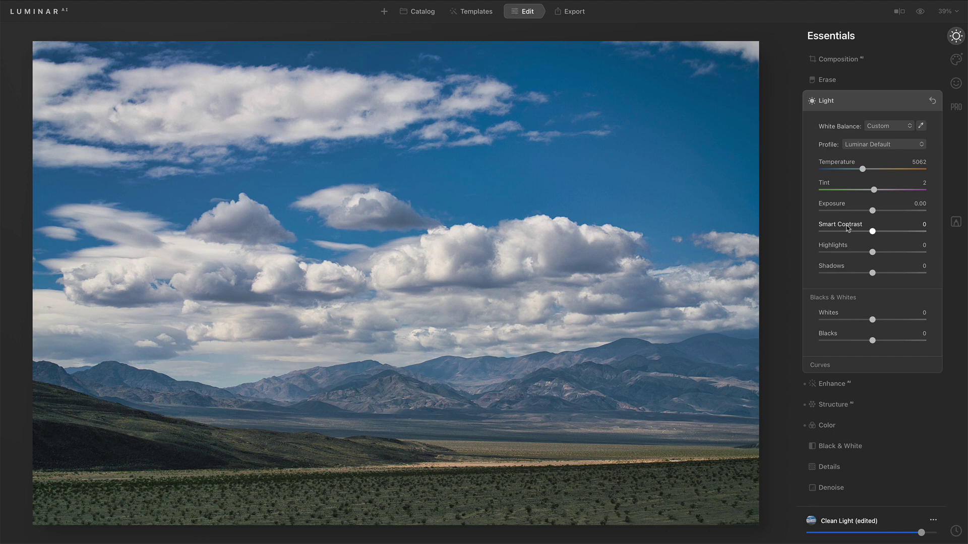
pyautogui.click(882, 231)
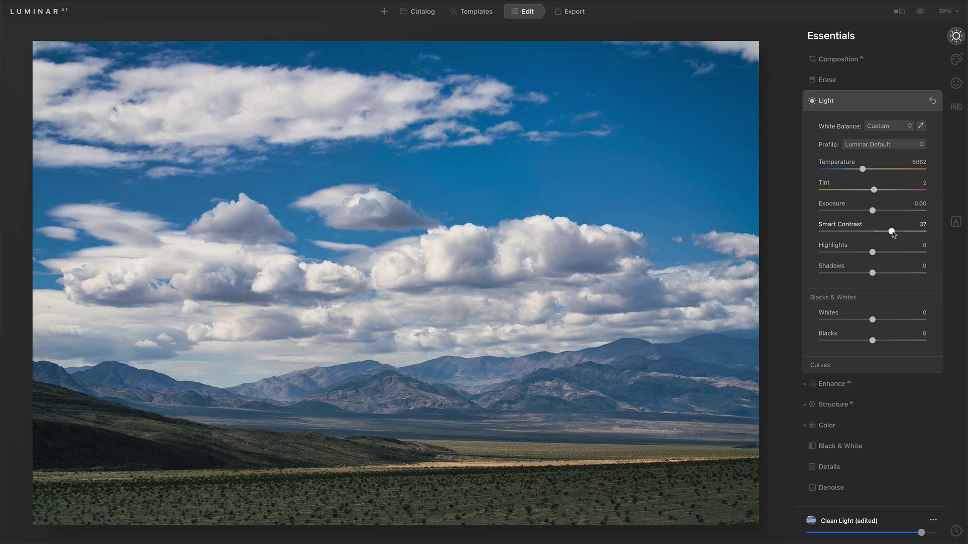
pyautogui.moveTo(888, 233); pyautogui.dragTo(886, 232)
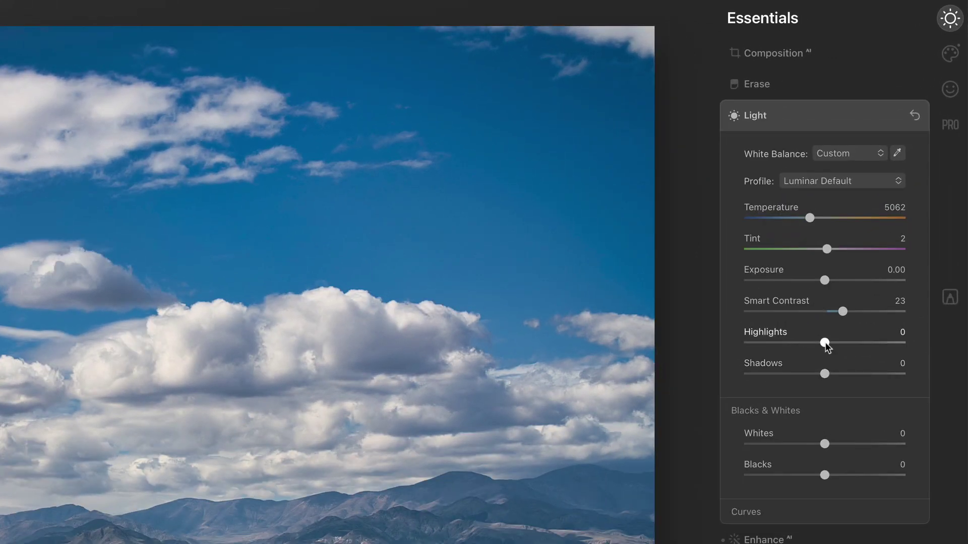
# Step: Try brighter Highlights and Shadows at 31, then reset both back to 0
pyautogui.moveTo(825, 344); pyautogui.dragTo(793, 377)
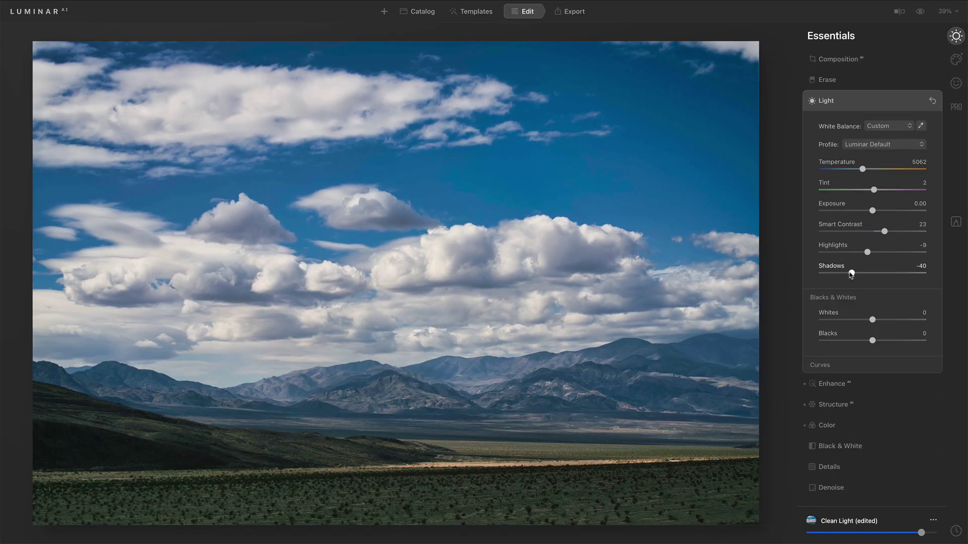
pyautogui.moveTo(850, 273); pyautogui.dragTo(889, 275)
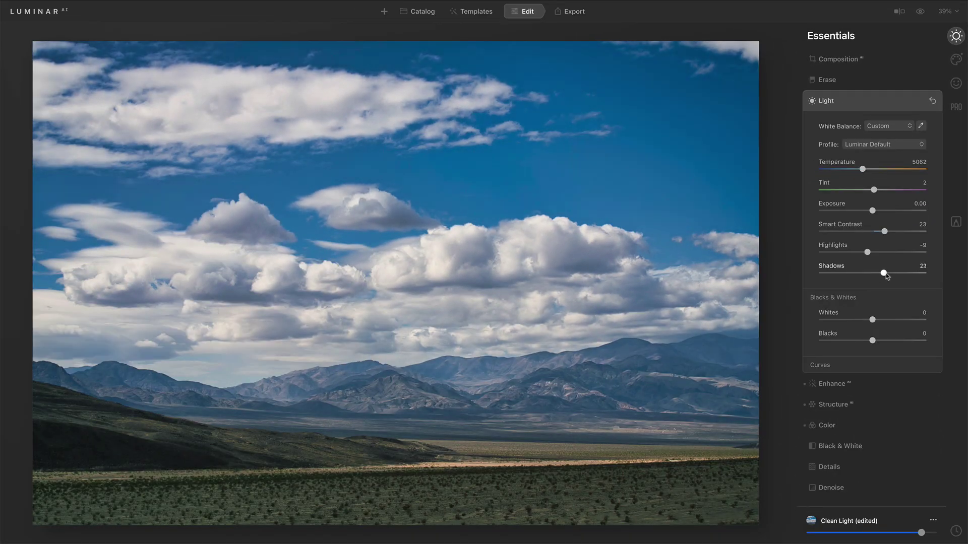
pyautogui.doubleClick(834, 269)
pyautogui.doubleClick(834, 247)
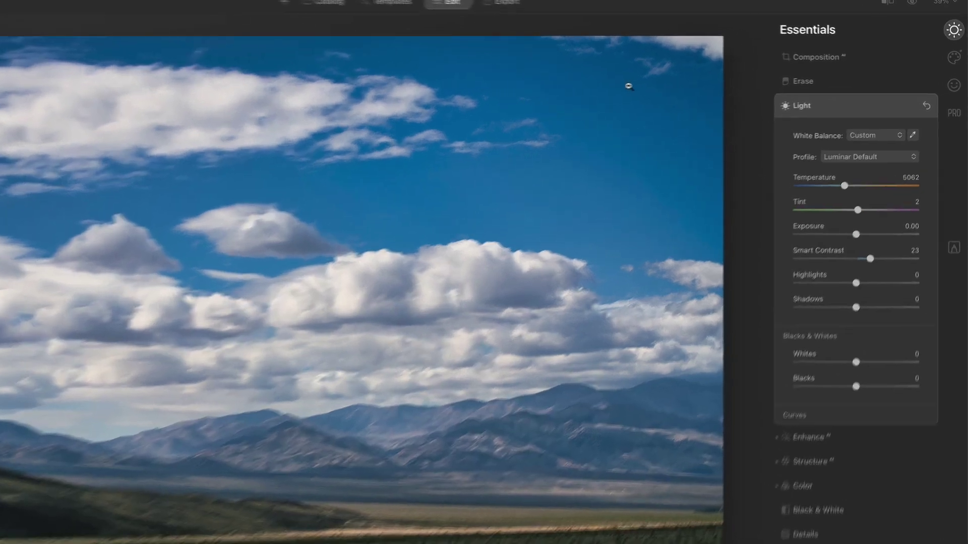
# Step: Turn on the histogram overlay from the image's context menu and View > Show Histogram
pyautogui.rightClick(678, 84)
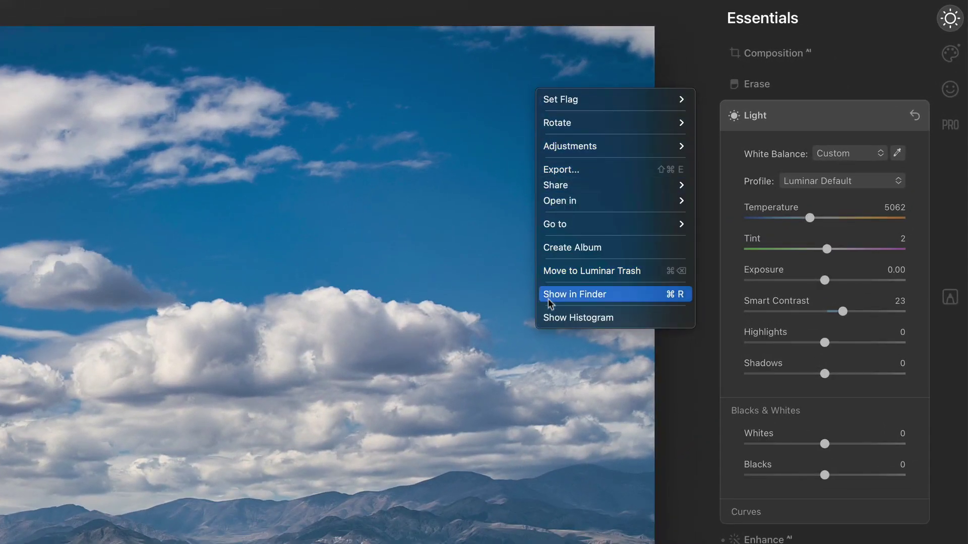
pyautogui.click(623, 318)
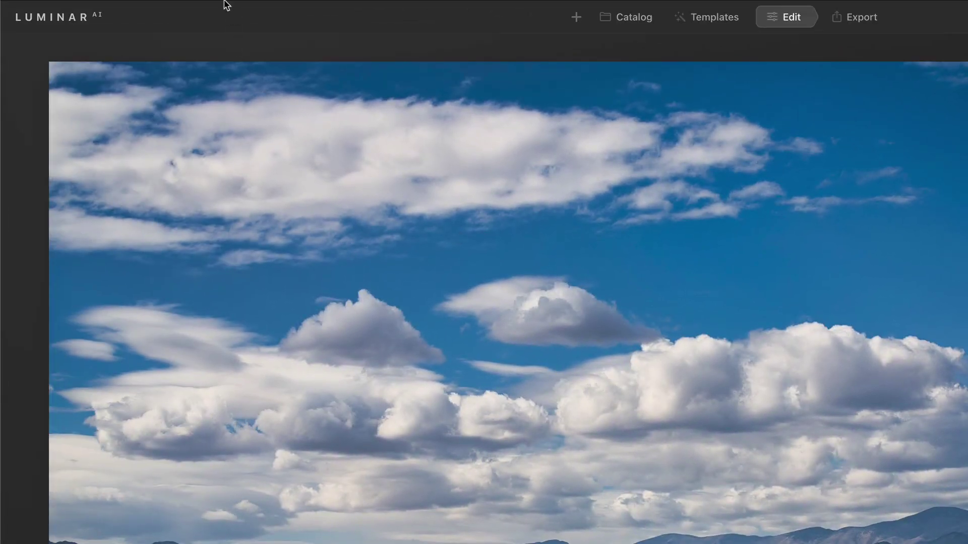
pyautogui.click(222, 9)
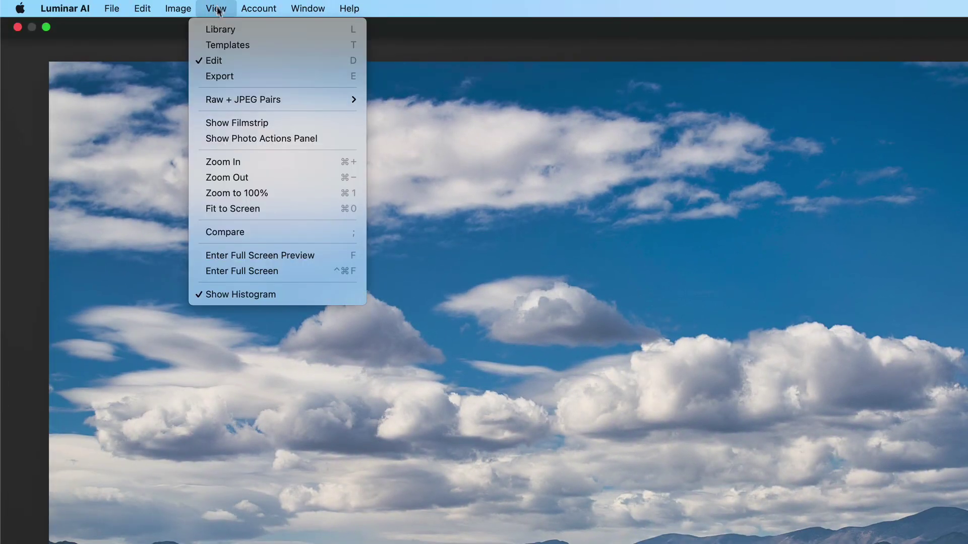
pyautogui.click(300, 296)
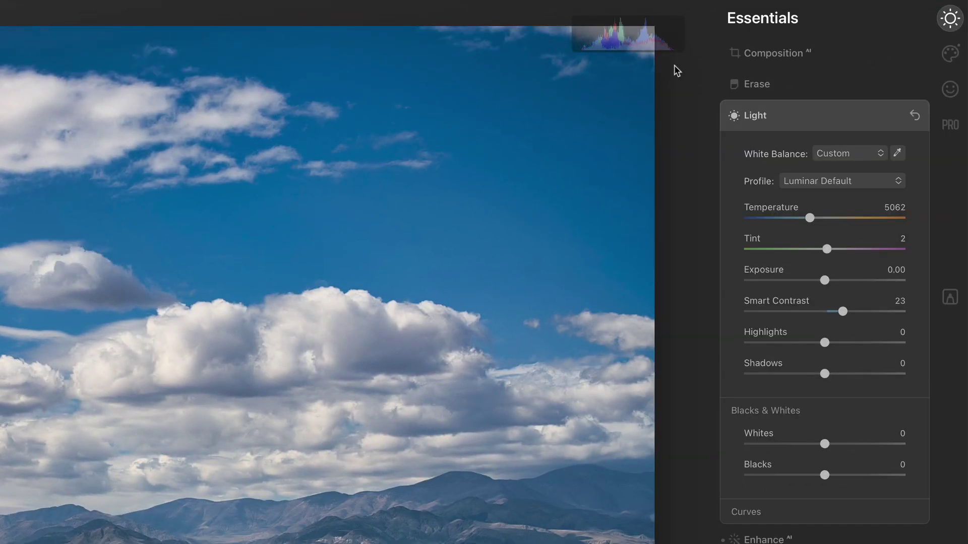
# Step: Set Whites to 100 and Blacks to -39, then raise Exposure to 1.76
pyautogui.moveTo(663, 38)
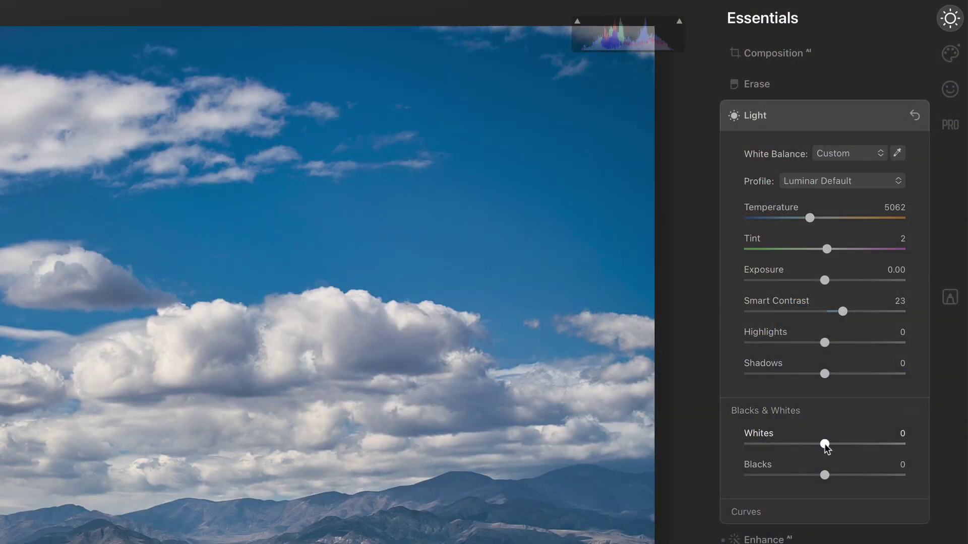
pyautogui.moveTo(826, 446); pyautogui.dragTo(906, 446)
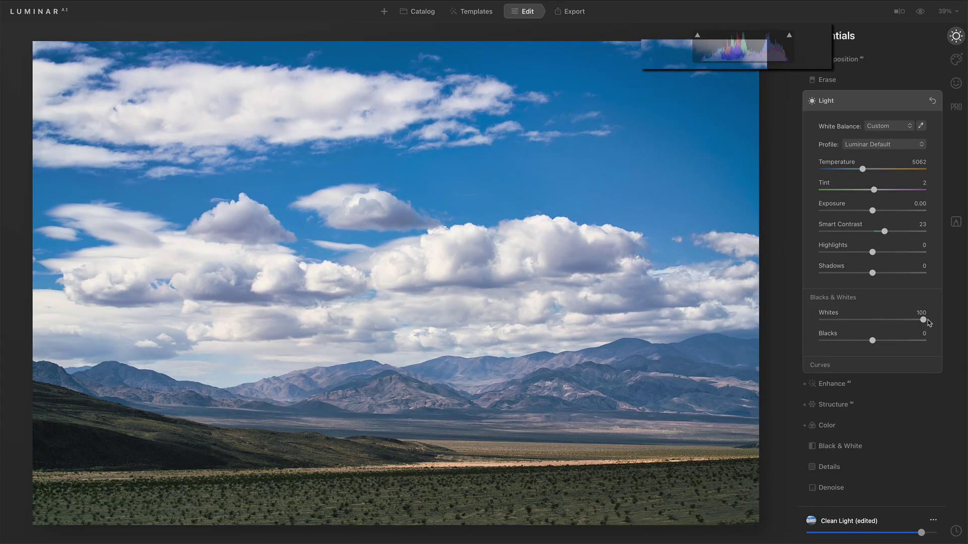
pyautogui.moveTo(926, 319); pyautogui.dragTo(823, 343)
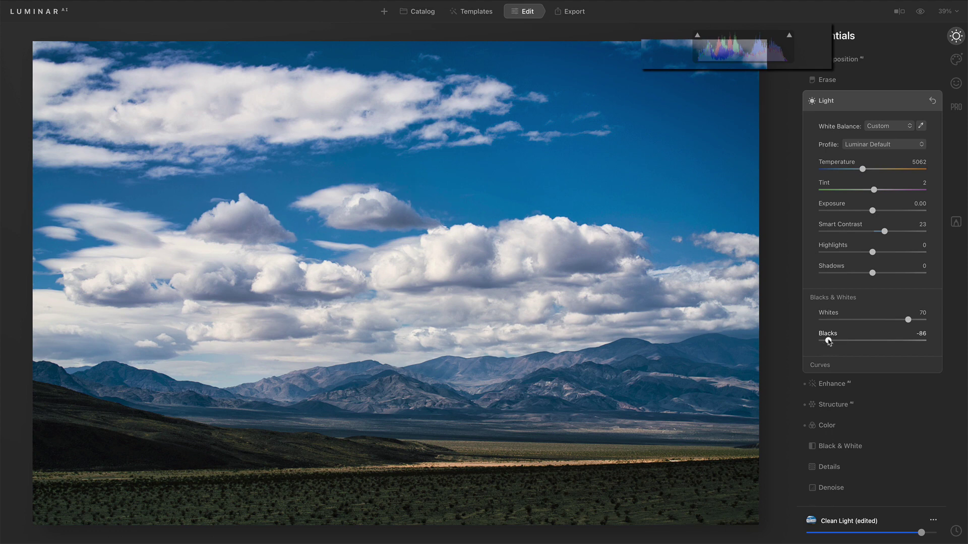
pyautogui.moveTo(829, 344); pyautogui.dragTo(851, 343)
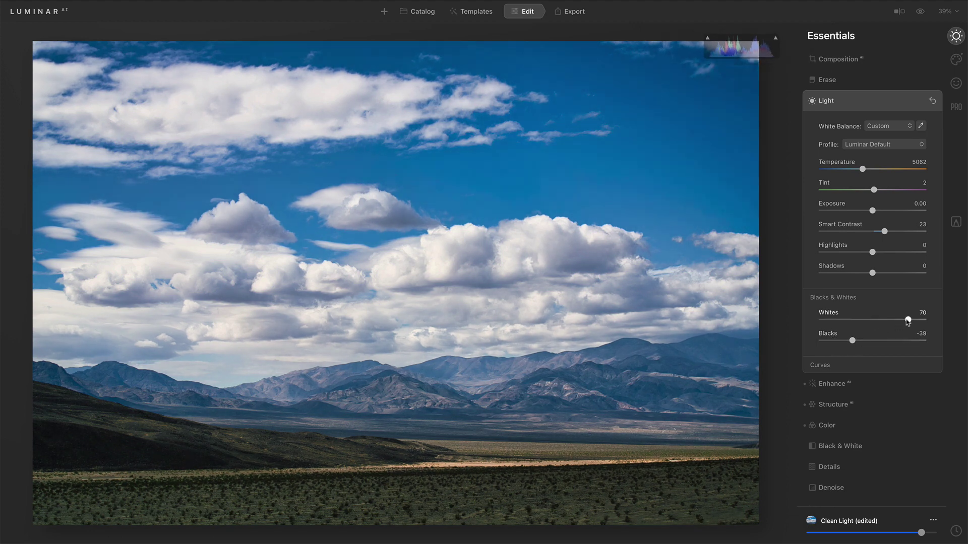
pyautogui.moveTo(907, 320); pyautogui.dragTo(928, 320)
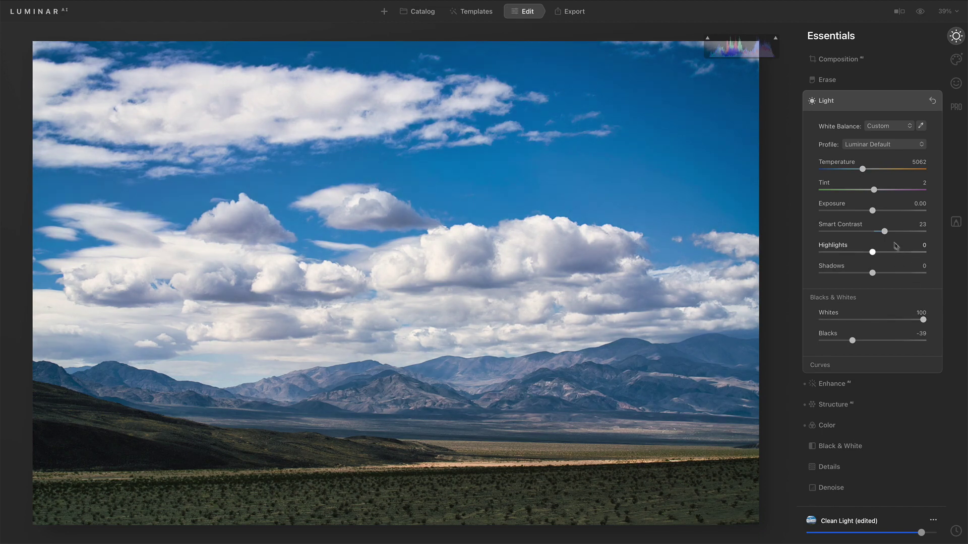
pyautogui.moveTo(872, 212)
pyautogui.mouseDown()
pyautogui.moveTo(900, 214)
pyautogui.moveTo(890, 213)
pyautogui.mouseUp()
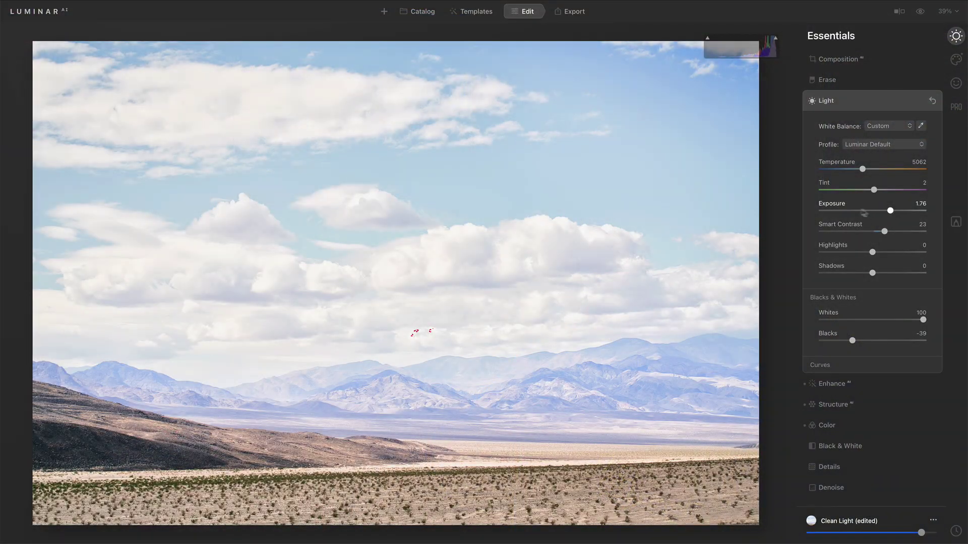
# Step: Reset Exposure to 0.00 and lower Whites to 32
pyautogui.doubleClick(834, 206)
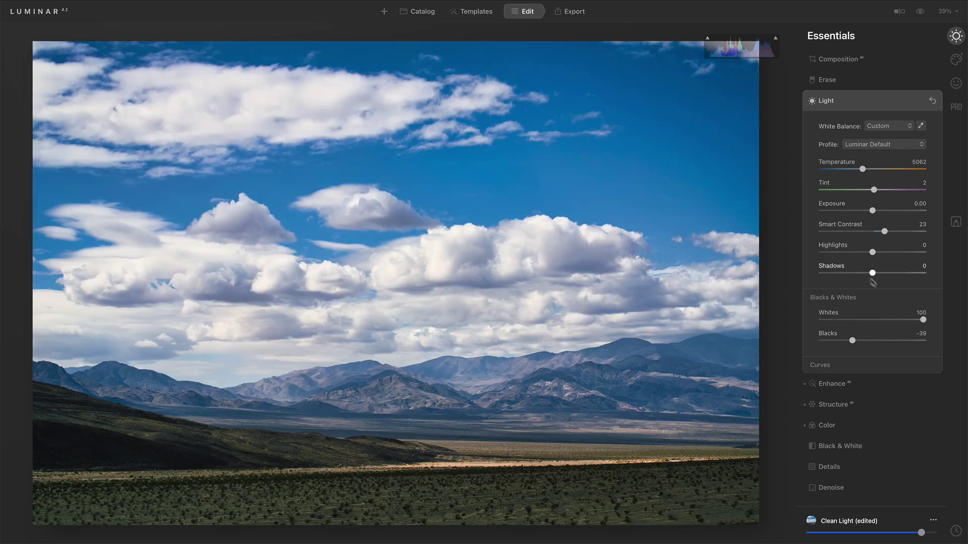
pyautogui.moveTo(923, 321); pyautogui.dragTo(867, 343)
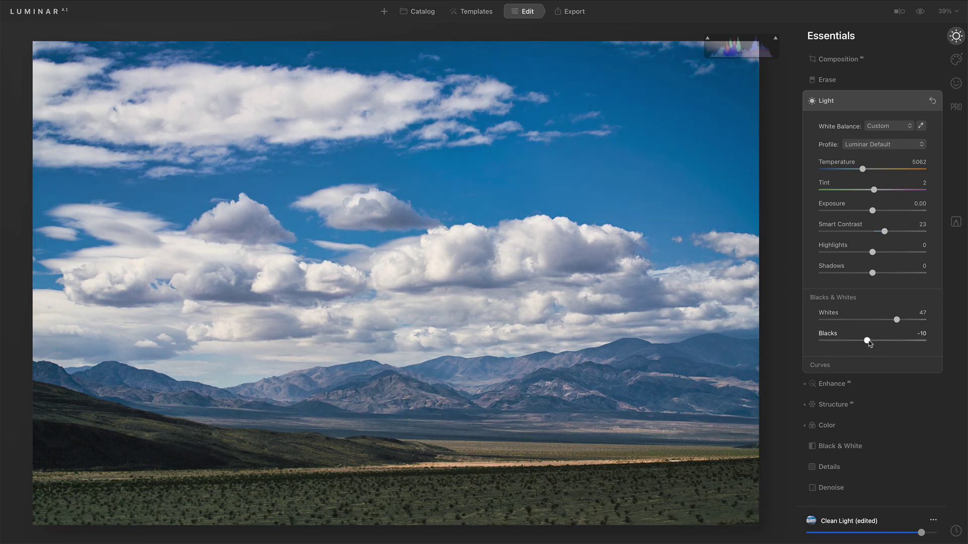
pyautogui.moveTo(897, 320); pyautogui.dragTo(889, 321)
# Step: Darken Shadows to -60, try Blacks down to -92, then reset Blacks to 0
pyautogui.moveTo(866, 341); pyautogui.dragTo(836, 340)
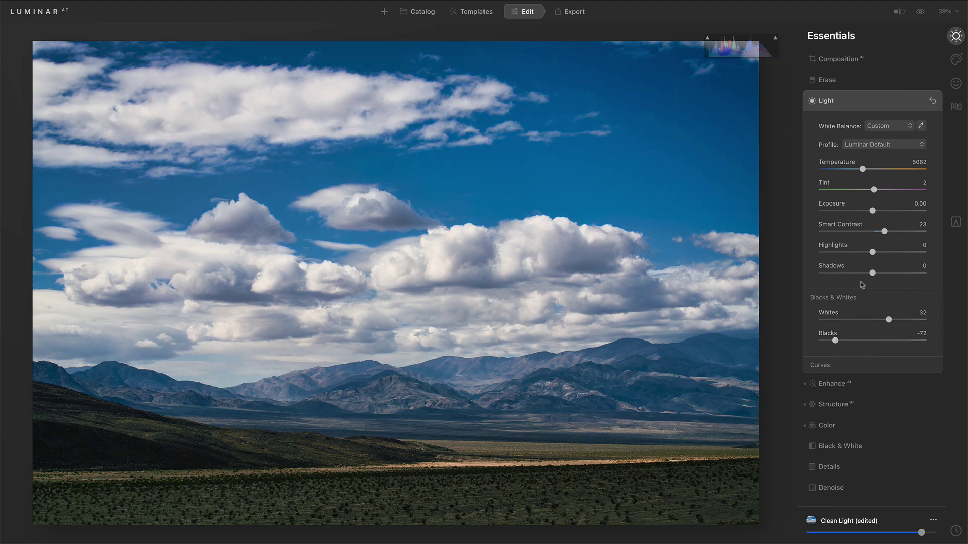
pyautogui.moveTo(872, 274); pyautogui.dragTo(841, 273)
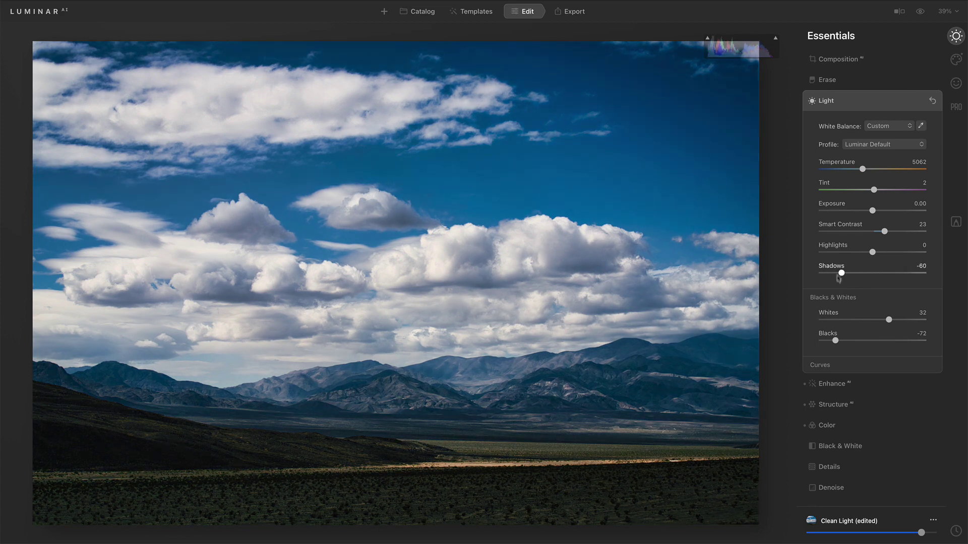
pyautogui.moveTo(835, 341); pyautogui.dragTo(825, 341)
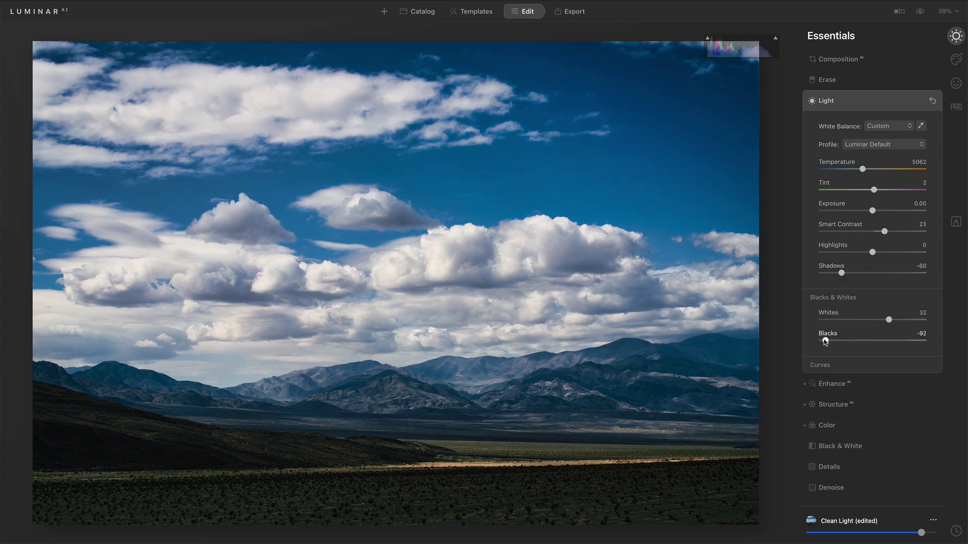
pyautogui.doubleClick(827, 333)
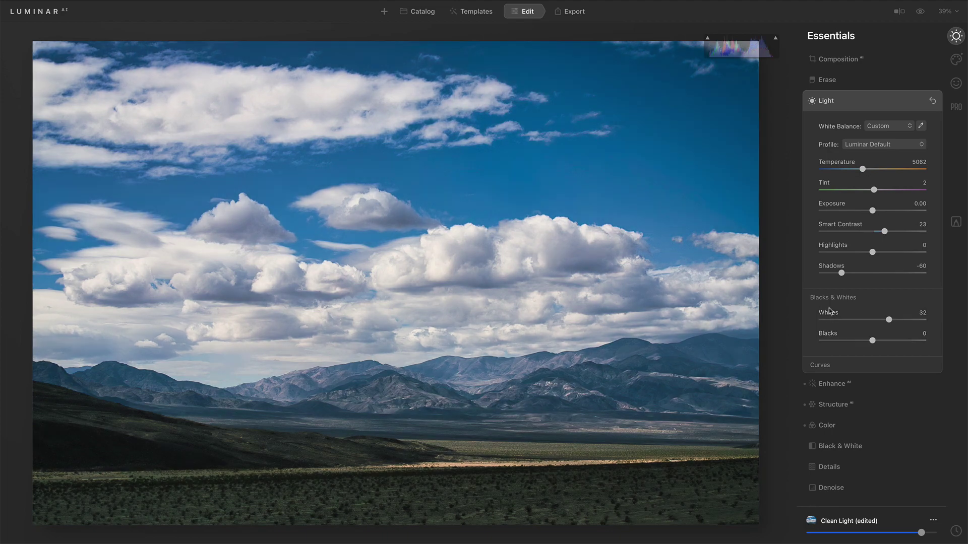
# Step: Reset Shadows and Whites to 0, then pull Whites down to -65
pyautogui.doubleClick(830, 266)
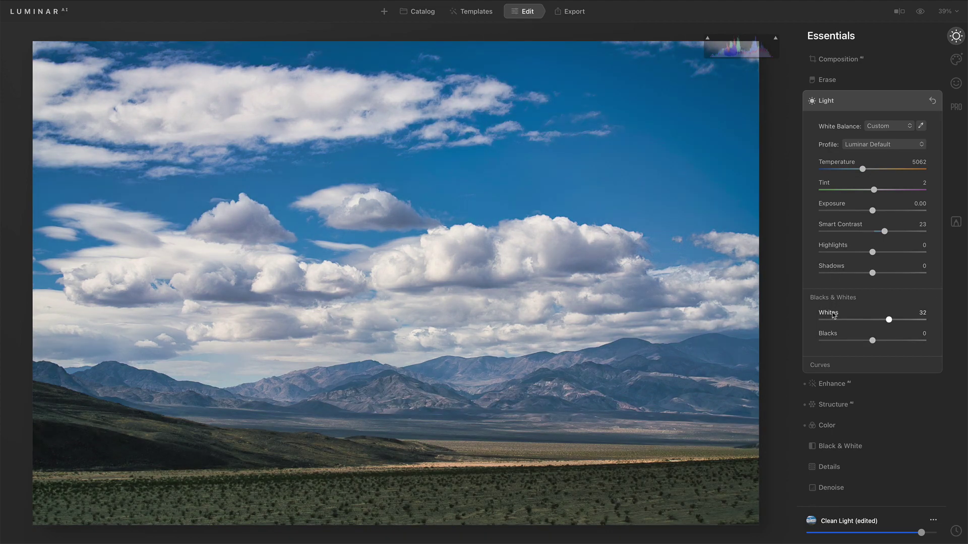
pyautogui.doubleClick(832, 312)
pyautogui.moveTo(873, 321); pyautogui.dragTo(872, 323)
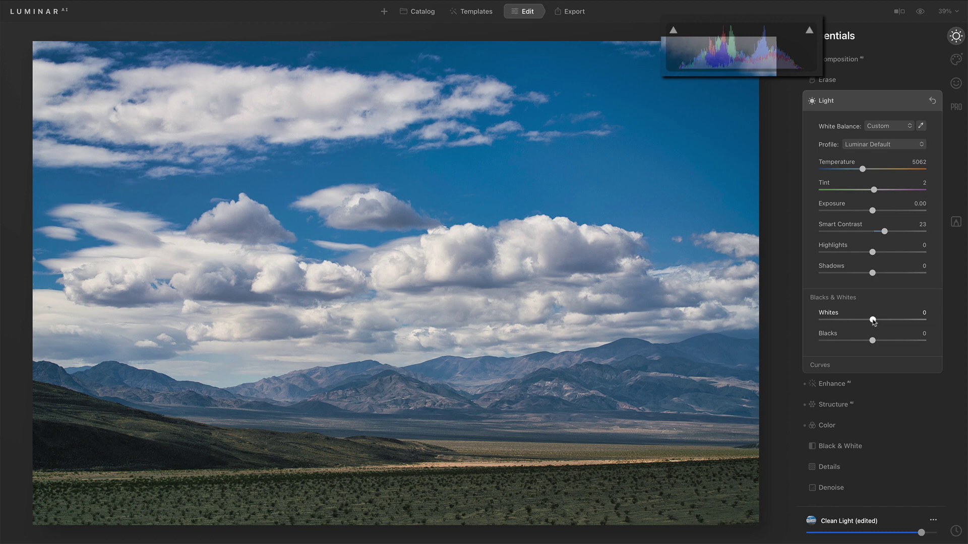
pyautogui.moveTo(873, 319); pyautogui.dragTo(902, 323)
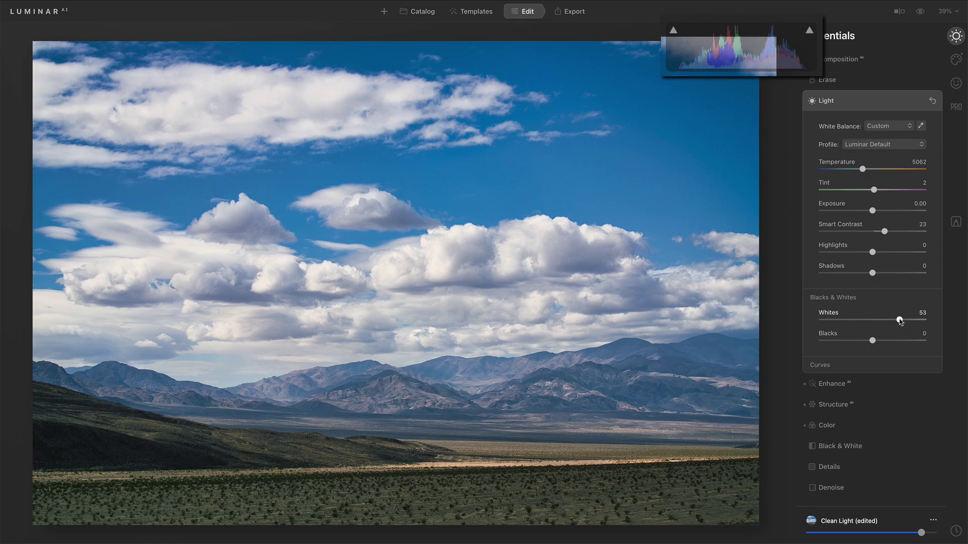
pyautogui.moveTo(900, 322); pyautogui.dragTo(834, 325)
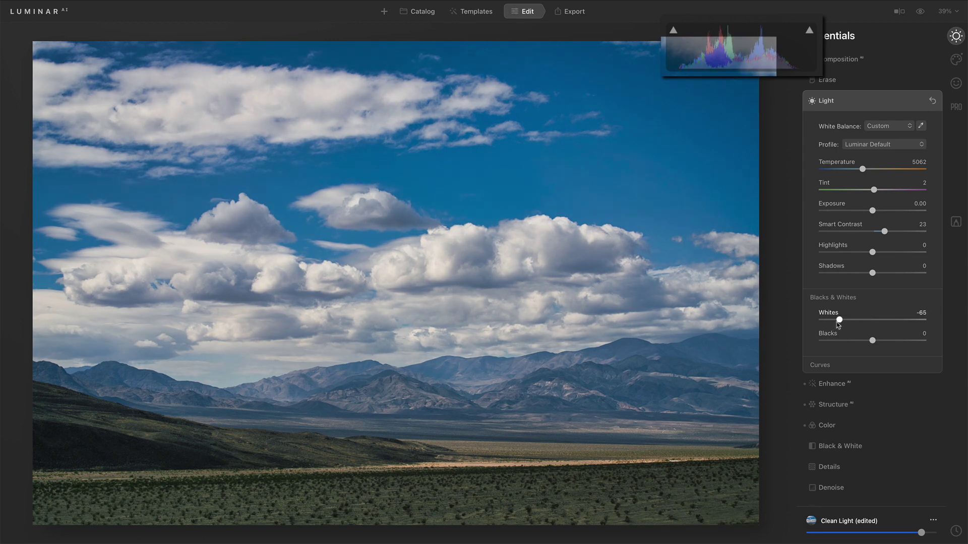
# Step: Reset Whites to 0 and adjust Blacks back and forth, settling at 51
pyautogui.doubleClick(829, 315)
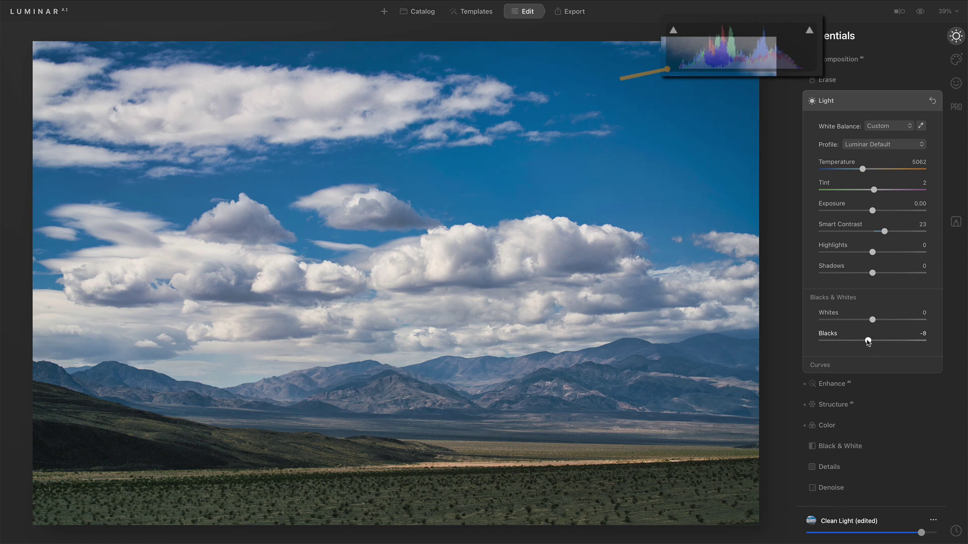
pyautogui.moveTo(863, 341); pyautogui.dragTo(833, 344)
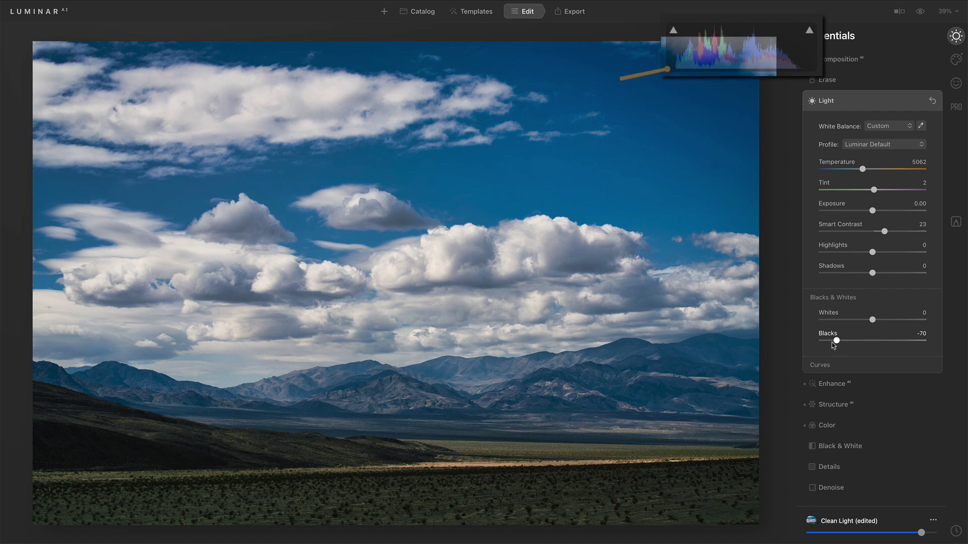
pyautogui.moveTo(832, 342); pyautogui.dragTo(909, 345)
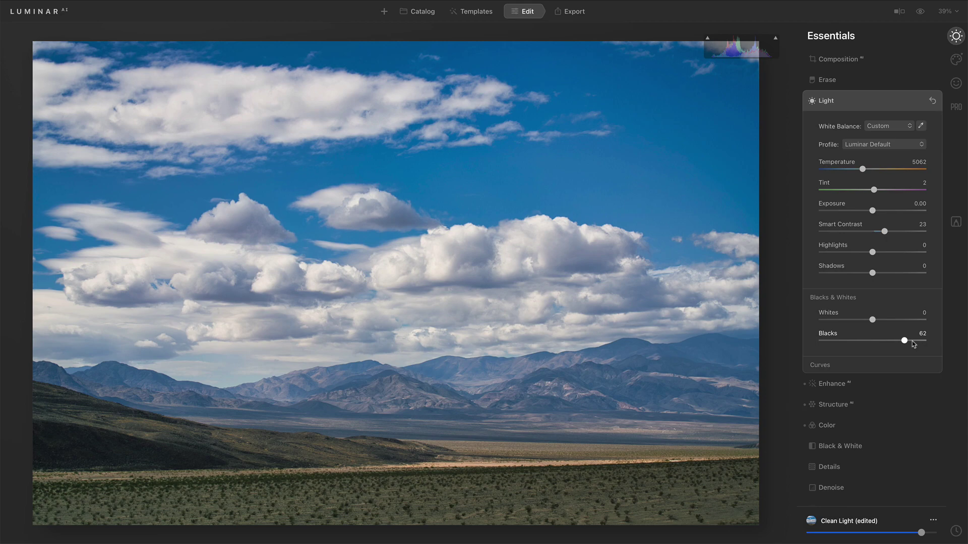
pyautogui.moveTo(912, 341); pyautogui.dragTo(898, 341)
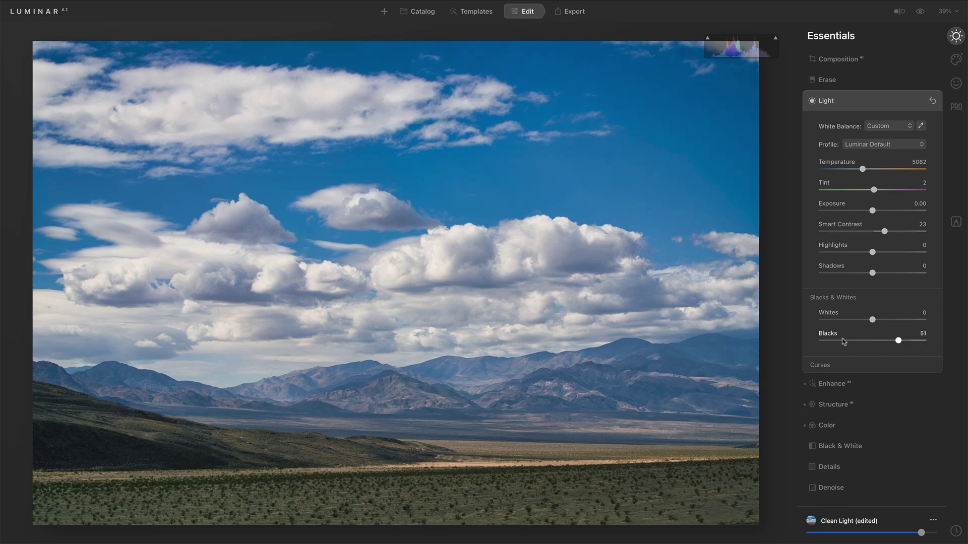